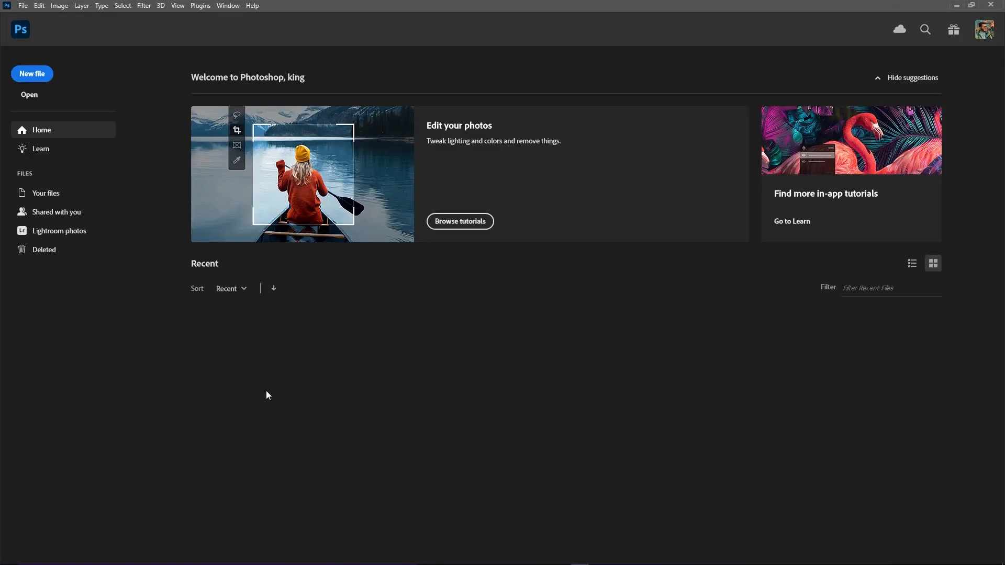
- Open the photo Wapas 6.JPG from New folder on Local Disk (E:) in Photoshop
{"action": "left_click", "coordinate": [450, 556]}
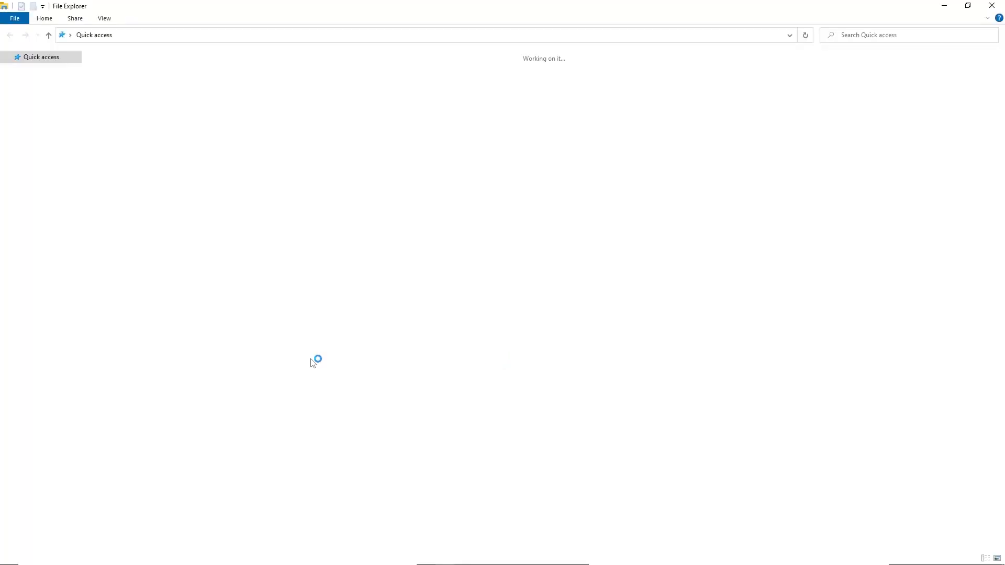
{"action": "left_click", "coordinate": [47, 337]}
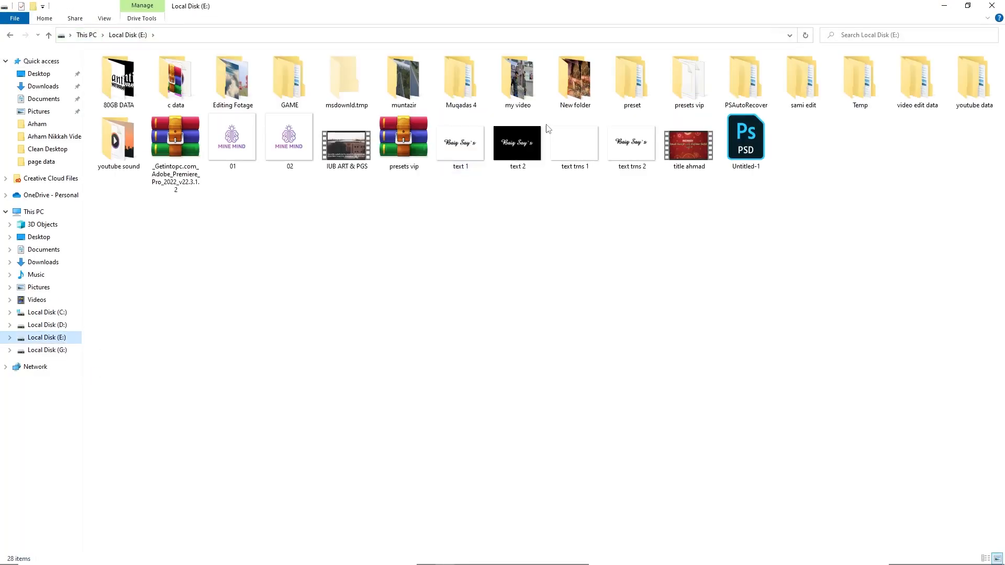
{"action": "double_click", "coordinate": [572, 89]}
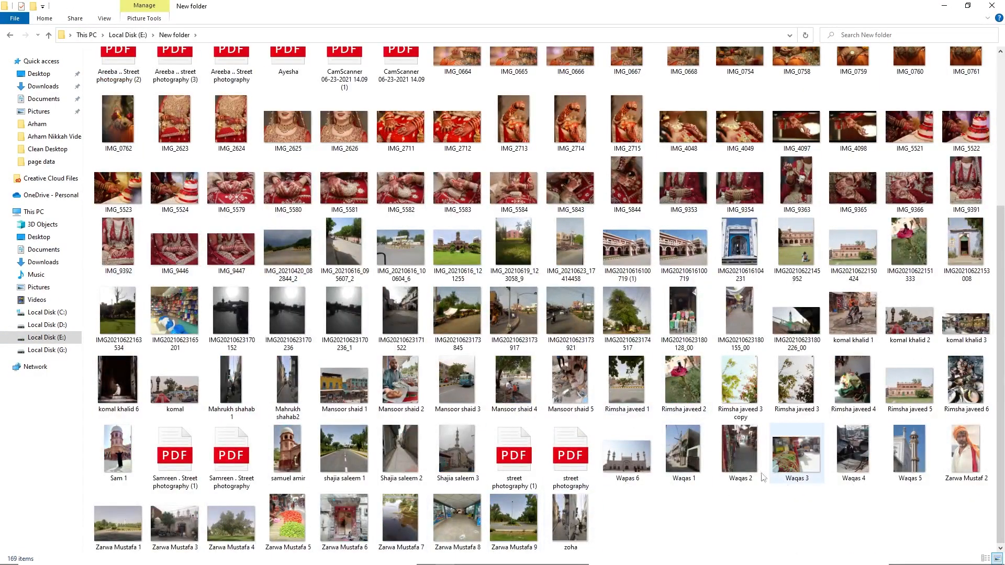
{"action": "key", "text": "alt+Tab"}
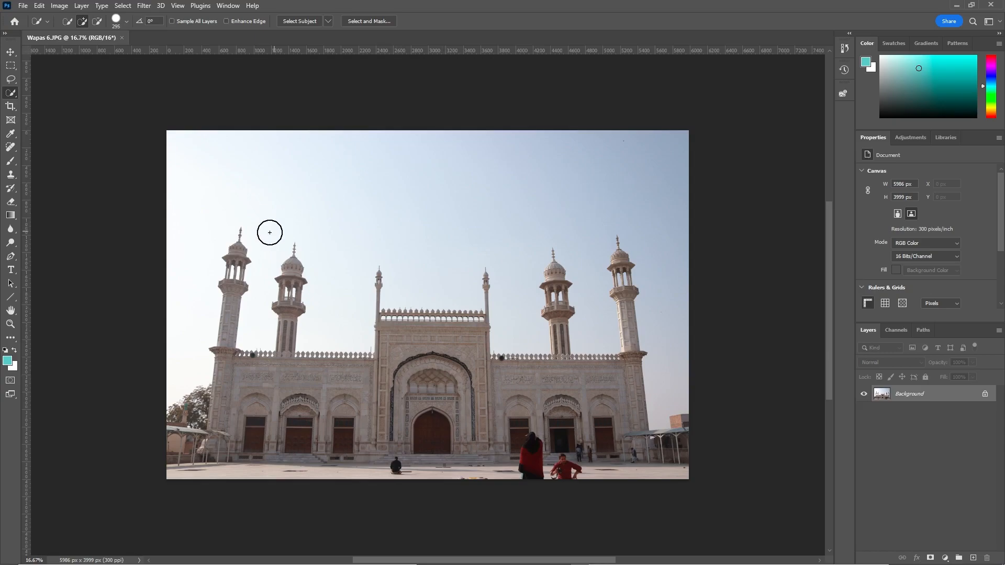
- Duplicate the Background layer and name the copy 1
{"action": "left_click", "coordinate": [16, 55]}
{"action": "right_click", "coordinate": [928, 393]}
{"action": "left_click", "coordinate": [929, 419]}
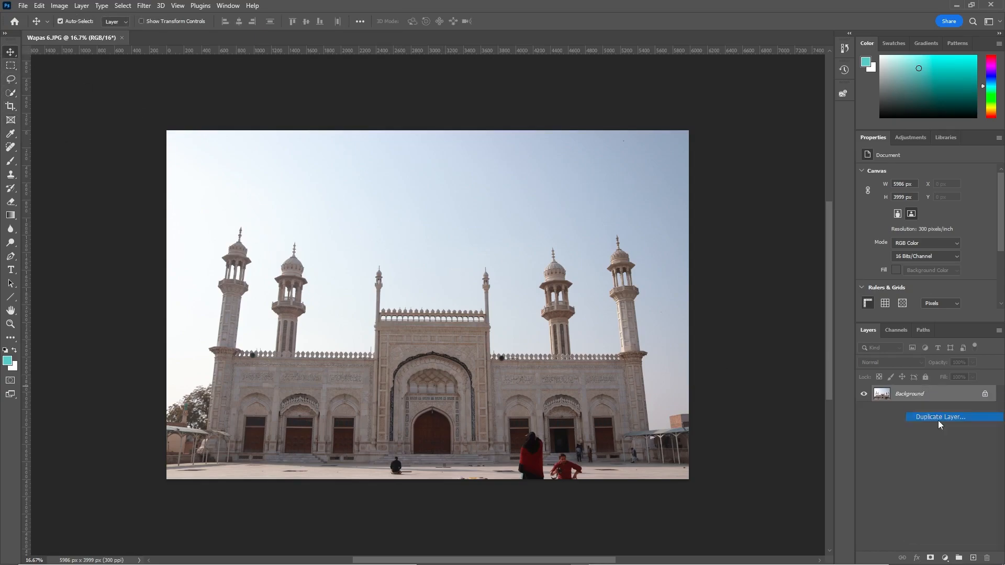
{"action": "type", "text": "1"}
{"action": "key", "text": "Return"}
- Crop the photo's upper and lower edges to leave a canvas of 5986 x 3666 px
{"action": "scroll", "coordinate": [502, 358], "scroll_direction": "up", "scroll_amount": 3}
{"action": "left_click_drag", "start_coordinate": [497, 317], "coordinate": [507, 337]}
{"action": "scroll", "coordinate": [555, 370], "scroll_direction": "up", "scroll_amount": 1}
{"action": "scroll", "coordinate": [554, 372], "scroll_direction": "down", "scroll_amount": 1}
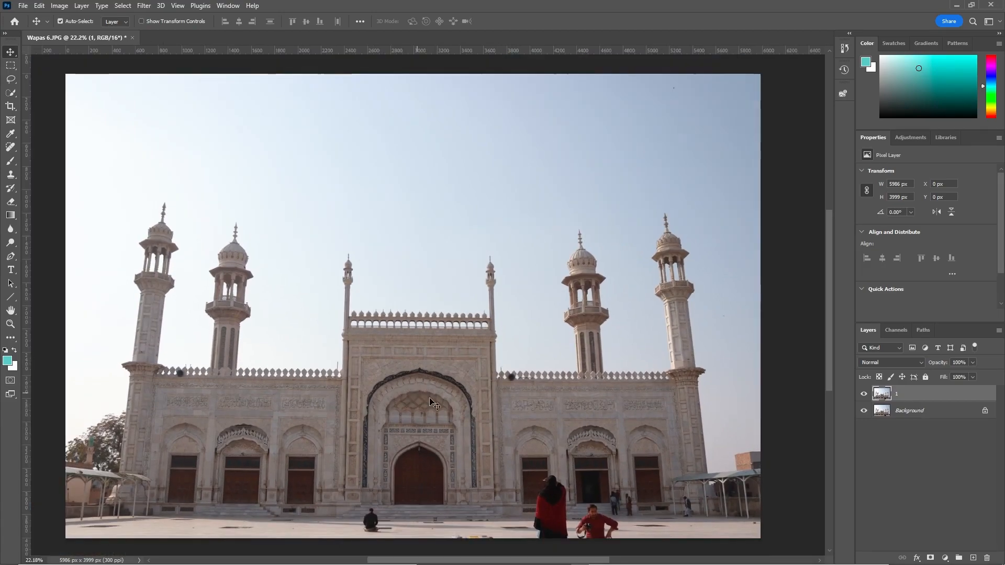
{"action": "left_click", "coordinate": [11, 106]}
{"action": "left_click_drag", "start_coordinate": [410, 74], "coordinate": [411, 87]}
{"action": "left_click_drag", "start_coordinate": [419, 529], "coordinate": [447, 510]}
{"action": "key", "text": "Return"}
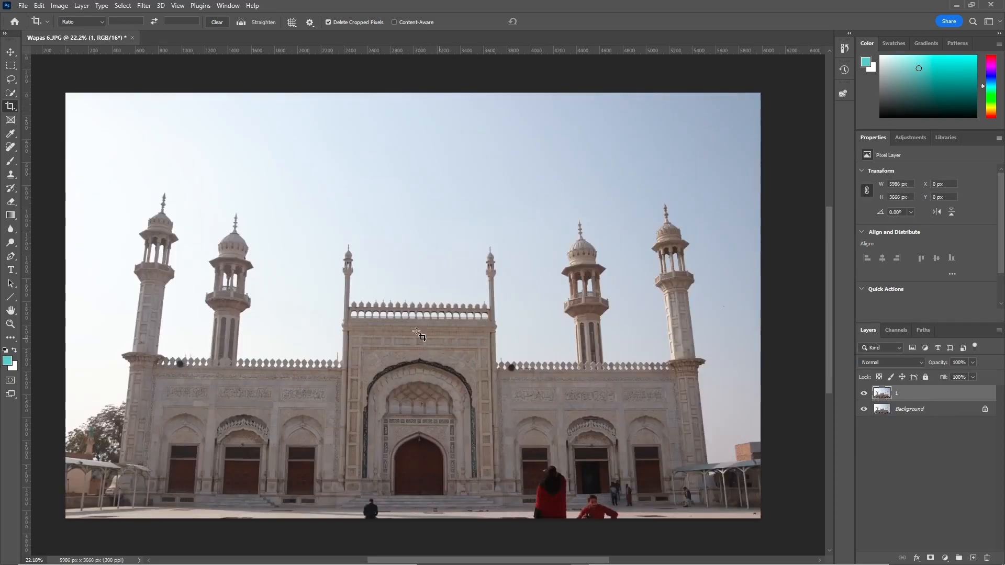
- Select the sky on layer 1 and open Sky Replacement for it
{"action": "left_click", "coordinate": [126, 6]}
{"action": "left_click", "coordinate": [139, 137]}
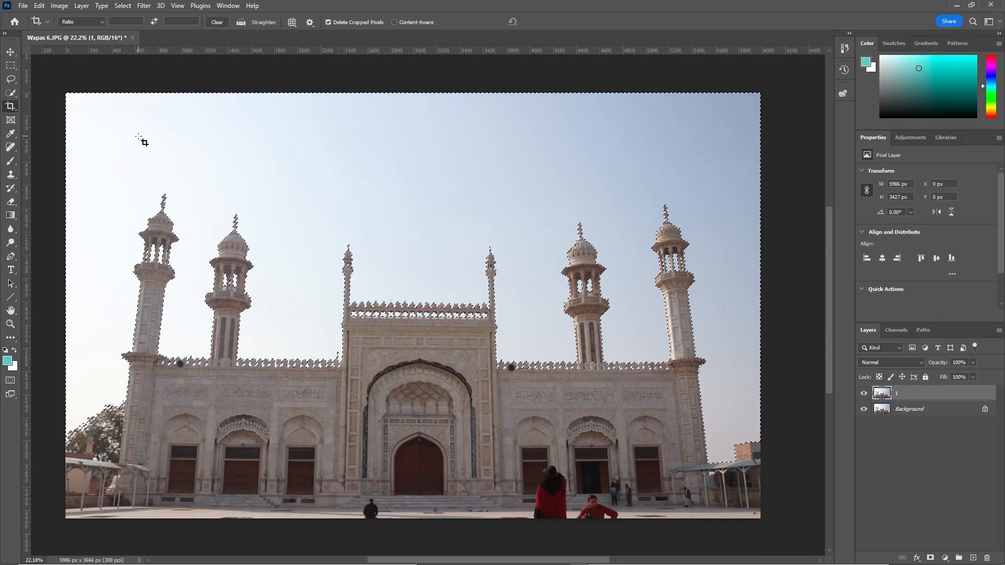
{"action": "left_click", "coordinate": [39, 6]}
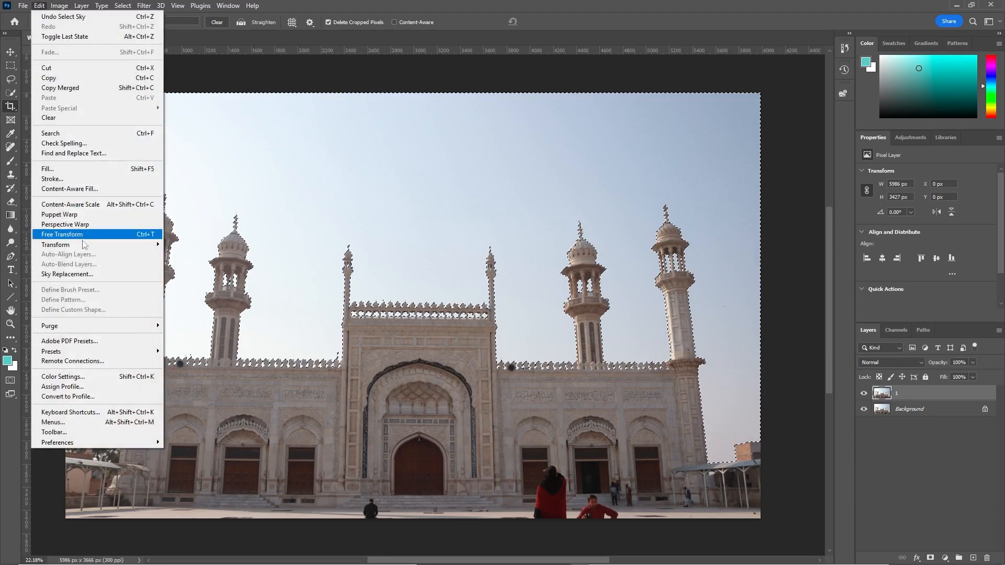
{"action": "left_click", "coordinate": [96, 277]}
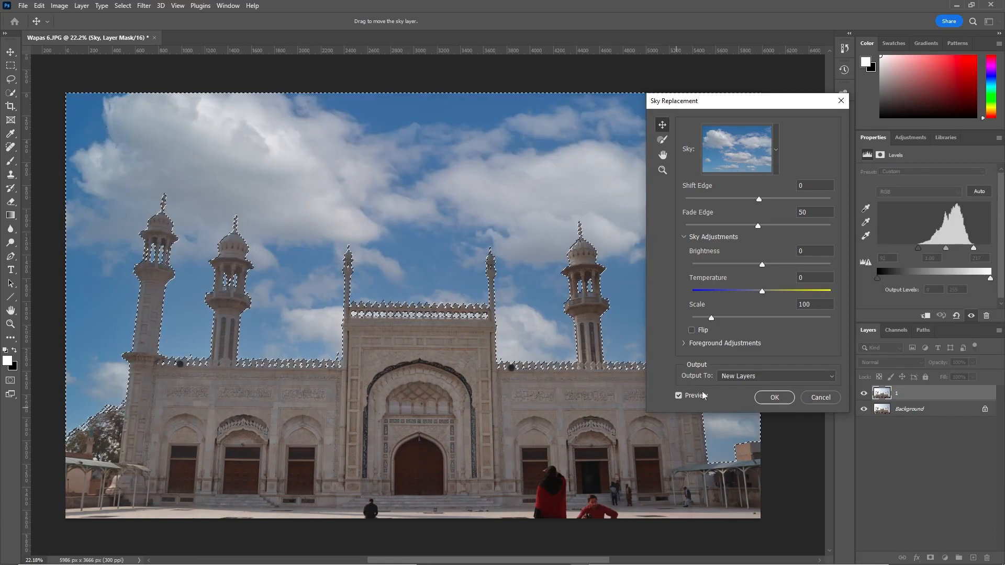
- Replace the sky with Edge Lighting at 71 and Fade Edge at 58, output to new layers
{"action": "left_click", "coordinate": [686, 341]}
{"action": "left_click_drag", "start_coordinate": [707, 100], "coordinate": [766, 55]}
{"action": "left_click_drag", "start_coordinate": [844, 340], "coordinate": [851, 366]}
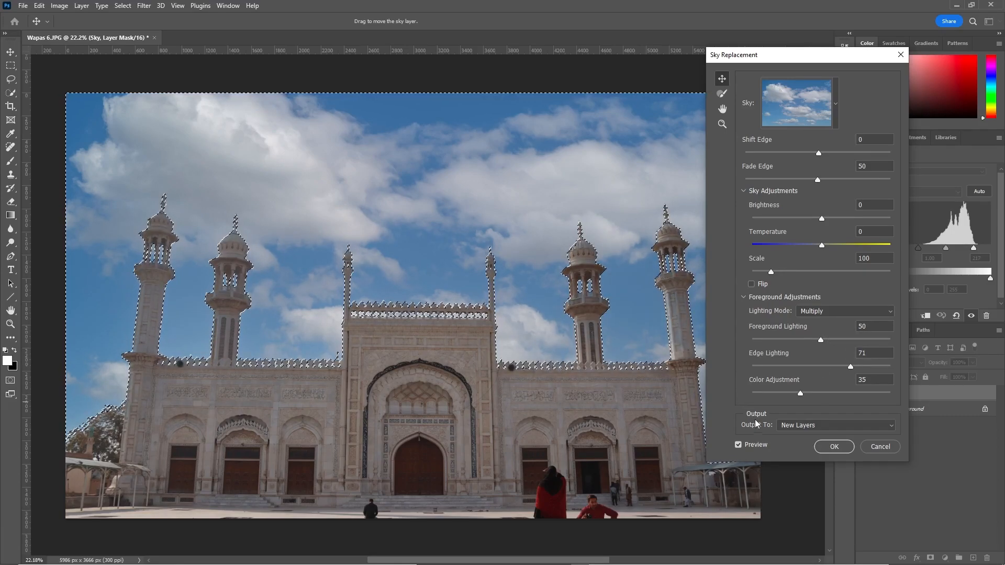
{"action": "left_click_drag", "start_coordinate": [819, 178], "coordinate": [829, 180]}
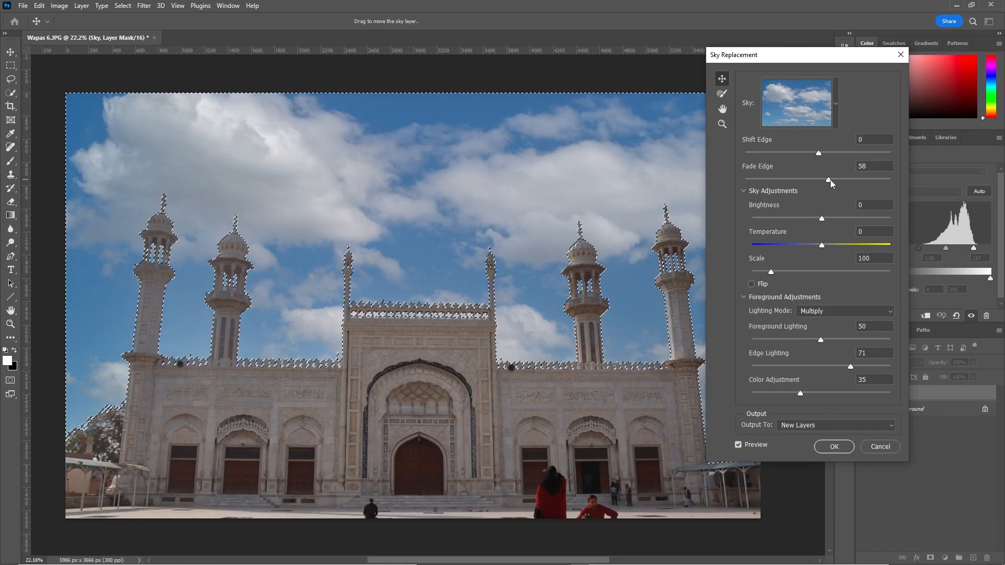
{"action": "left_click", "coordinate": [834, 446]}
- Merge the Sky Replacement Group with layer 1 into a single layer
{"action": "key", "text": "c"}
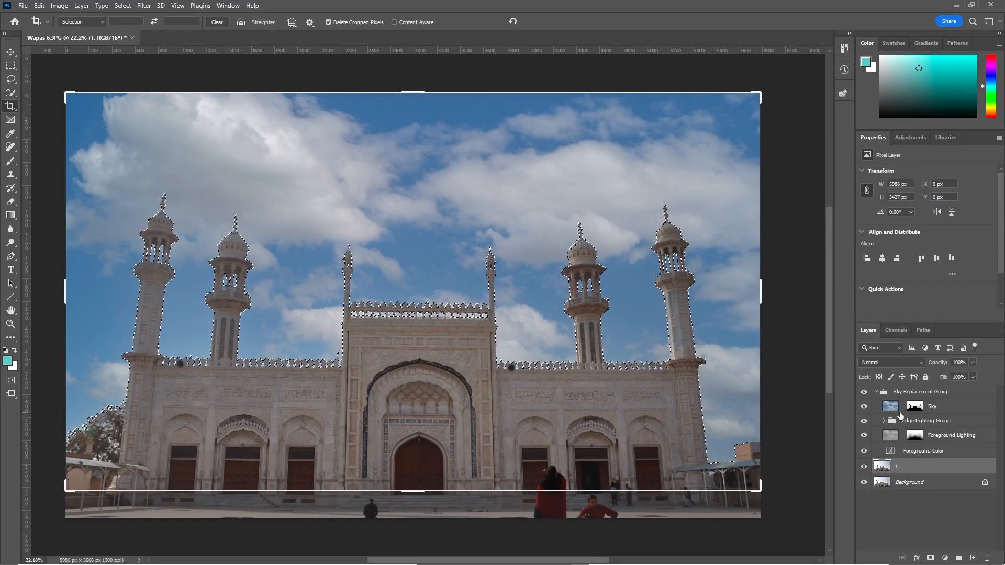
{"action": "left_click", "coordinate": [929, 394]}
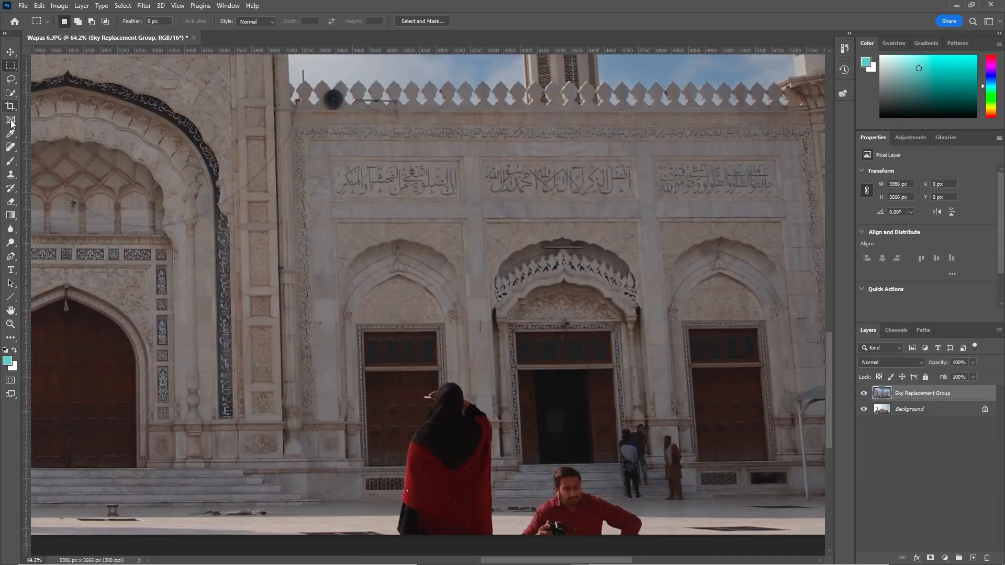
- Remove the man in the red shirt in front of the steps with the Spot Healing Brush and clean up the floor there
{"action": "left_click", "coordinate": [10, 147]}
{"action": "right_click", "coordinate": [10, 147]}
{"action": "left_click", "coordinate": [53, 148]}
{"action": "mouse_move", "coordinate": [568, 492]}
{"action": "left_mouse_down"}
{"action": "mouse_move", "coordinate": [551, 542]}
{"action": "mouse_move", "coordinate": [622, 528]}
{"action": "mouse_move", "coordinate": [602, 517]}
{"action": "mouse_move", "coordinate": [629, 520]}
{"action": "mouse_move", "coordinate": [539, 515]}
{"action": "mouse_move", "coordinate": [582, 501]}
{"action": "mouse_move", "coordinate": [558, 490]}
{"action": "left_mouse_up"}
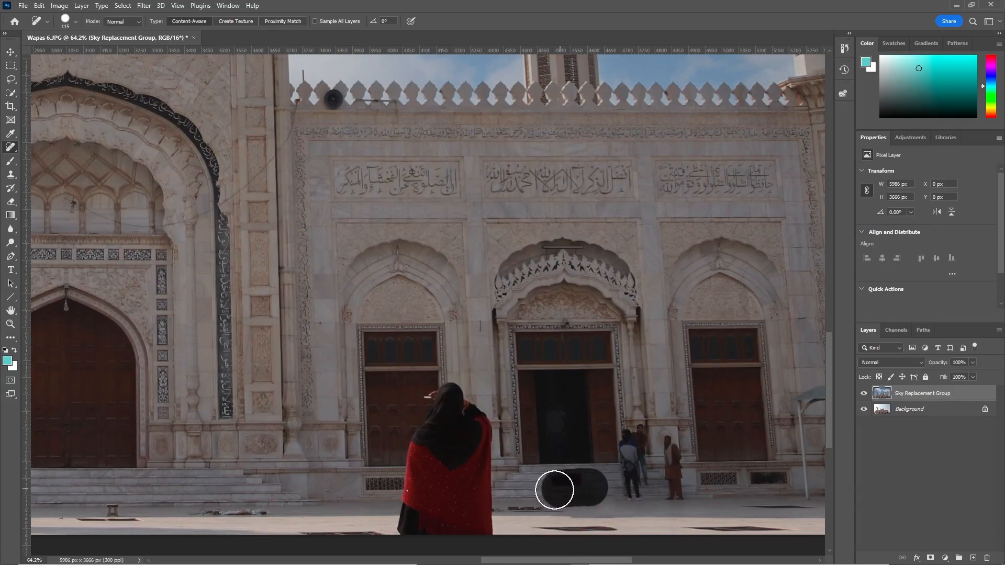
{"action": "left_click", "coordinate": [576, 497]}
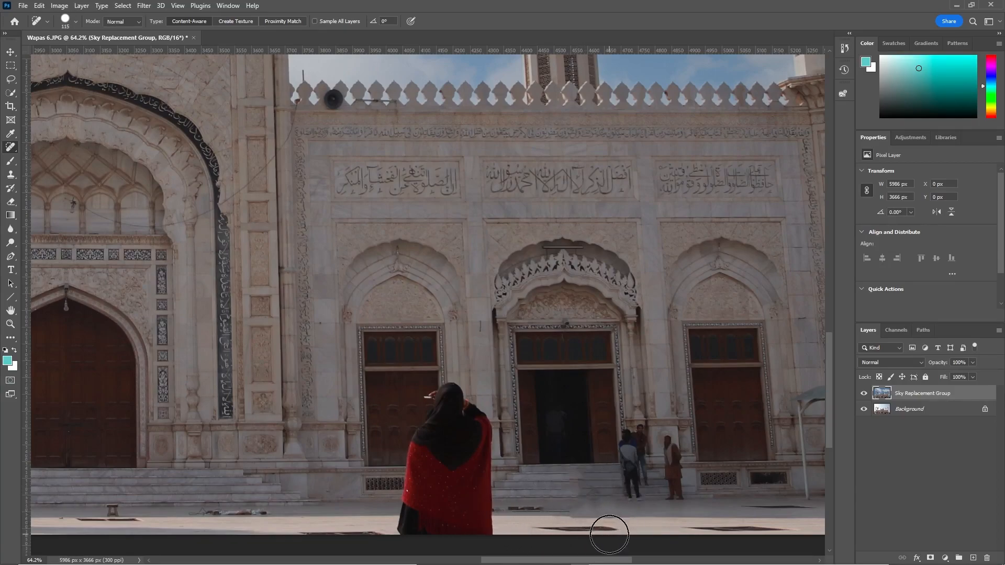
{"action": "mouse_move", "coordinate": [588, 513]}
{"action": "left_mouse_down"}
{"action": "mouse_move", "coordinate": [580, 516]}
{"action": "mouse_move", "coordinate": [626, 513]}
{"action": "mouse_move", "coordinate": [571, 513]}
{"action": "left_mouse_up"}
{"action": "left_click", "coordinate": [574, 509]}
- Remove the woman in the red shawl and heal the duplicated figures and damaged door edge left in her place
{"action": "mouse_move", "coordinate": [428, 393]}
{"action": "left_mouse_down"}
{"action": "mouse_move", "coordinate": [474, 408]}
{"action": "mouse_move", "coordinate": [483, 426]}
{"action": "mouse_move", "coordinate": [490, 520]}
{"action": "mouse_move", "coordinate": [408, 532]}
{"action": "mouse_move", "coordinate": [413, 457]}
{"action": "mouse_move", "coordinate": [441, 411]}
{"action": "mouse_move", "coordinate": [435, 475]}
{"action": "mouse_move", "coordinate": [466, 427]}
{"action": "mouse_move", "coordinate": [488, 540]}
{"action": "mouse_move", "coordinate": [452, 466]}
{"action": "mouse_move", "coordinate": [431, 530]}
{"action": "mouse_move", "coordinate": [415, 526]}
{"action": "mouse_move", "coordinate": [455, 453]}
{"action": "mouse_move", "coordinate": [457, 480]}
{"action": "mouse_move", "coordinate": [432, 485]}
{"action": "mouse_move", "coordinate": [465, 482]}
{"action": "left_mouse_up"}
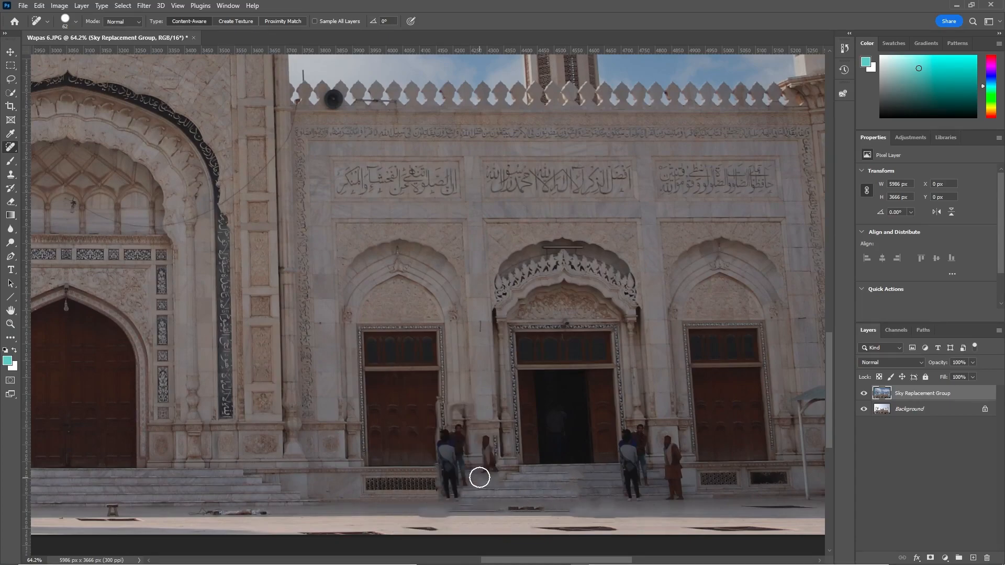
{"action": "scroll", "coordinate": [455, 483], "scroll_direction": "up", "scroll_amount": 1}
{"action": "mouse_move", "coordinate": [445, 425]}
{"action": "left_mouse_down"}
{"action": "mouse_move", "coordinate": [473, 503]}
{"action": "mouse_move", "coordinate": [487, 490]}
{"action": "mouse_move", "coordinate": [439, 504]}
{"action": "left_mouse_up"}
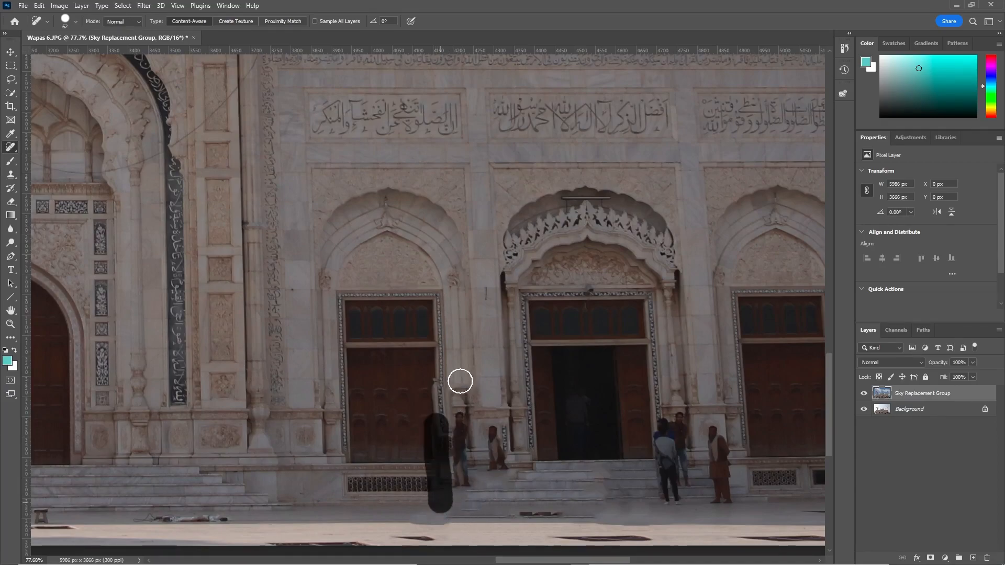
{"action": "left_click_drag", "start_coordinate": [461, 419], "coordinate": [461, 478]}
{"action": "mouse_move", "coordinate": [494, 433]}
{"action": "left_mouse_down"}
{"action": "mouse_move", "coordinate": [500, 476]}
{"action": "mouse_move", "coordinate": [490, 469]}
{"action": "mouse_move", "coordinate": [488, 480]}
{"action": "mouse_move", "coordinate": [465, 484]}
{"action": "left_mouse_up"}
{"action": "left_click_drag", "start_coordinate": [448, 441], "coordinate": [446, 478]}
{"action": "left_click_drag", "start_coordinate": [437, 374], "coordinate": [448, 463]}
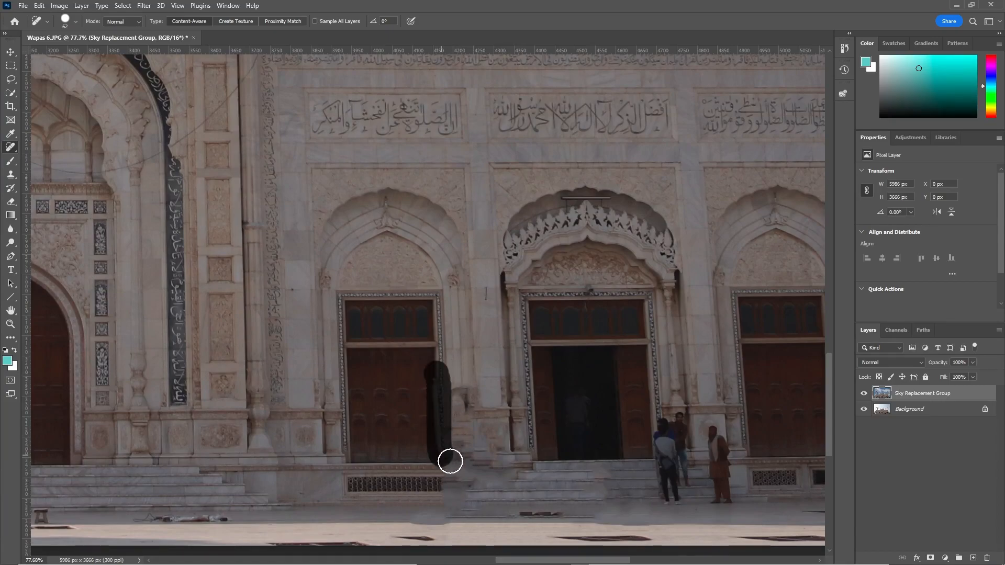
{"action": "left_click_drag", "start_coordinate": [438, 377], "coordinate": [443, 447]}
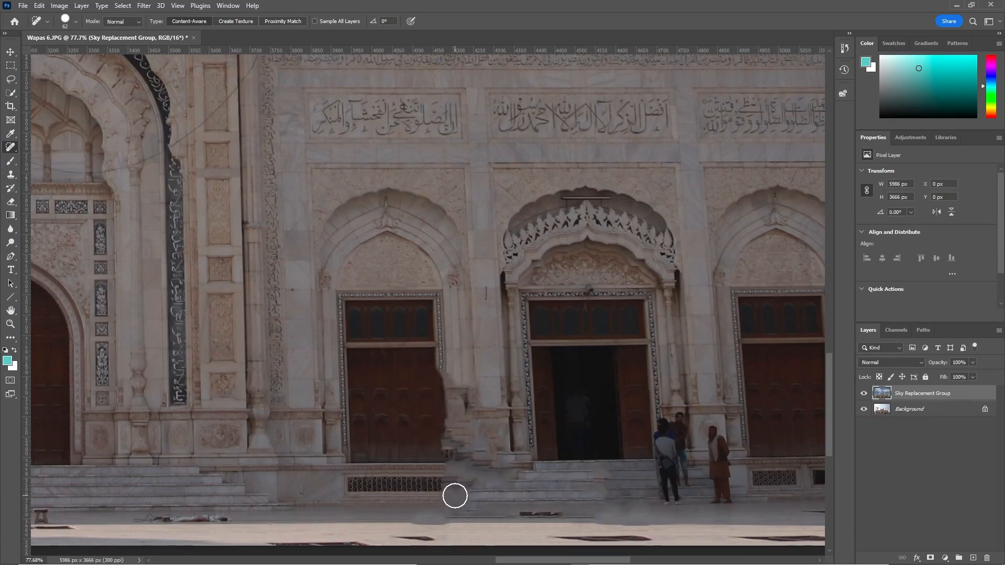
- Remove the seated figure on the courtyard floor and people at the building's right end using a healing brush of size 107
{"action": "scroll", "coordinate": [454, 481], "scroll_direction": "down", "scroll_amount": 6}
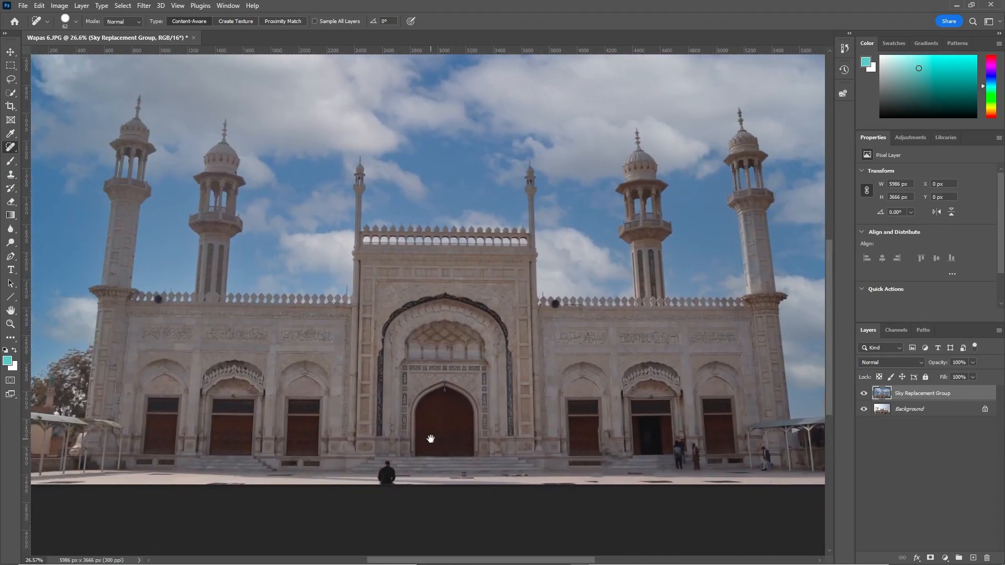
{"action": "left_click_drag", "start_coordinate": [430, 439], "coordinate": [432, 439]}
{"action": "key", "text": "bracketright"}
{"action": "key", "text": "bracketright"}
{"action": "key", "text": "bracketright"}
{"action": "mouse_move", "coordinate": [388, 482]}
{"action": "left_mouse_down"}
{"action": "mouse_move", "coordinate": [388, 473]}
{"action": "mouse_move", "coordinate": [385, 481]}
{"action": "left_mouse_up"}
{"action": "mouse_move", "coordinate": [537, 479]}
{"action": "left_mouse_down"}
{"action": "mouse_move", "coordinate": [618, 488]}
{"action": "mouse_move", "coordinate": [740, 482]}
{"action": "mouse_move", "coordinate": [767, 449]}
{"action": "mouse_move", "coordinate": [765, 471]}
{"action": "left_mouse_up"}
{"action": "mouse_move", "coordinate": [698, 451]}
{"action": "left_mouse_down"}
{"action": "mouse_move", "coordinate": [698, 441]}
{"action": "mouse_move", "coordinate": [698, 463]}
{"action": "left_mouse_up"}
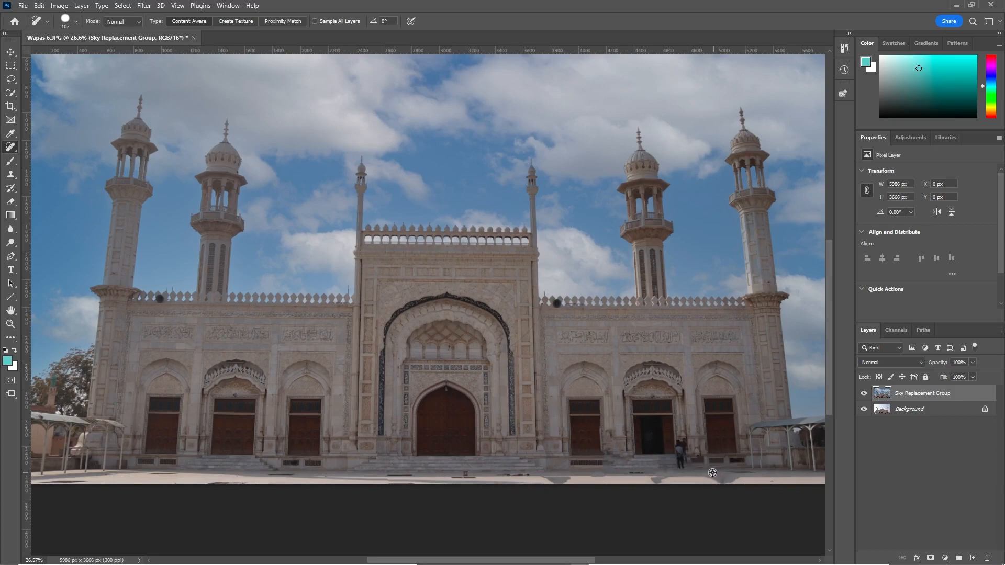
- Heal away the last person standing beside the open doorway and touch up the steps with a brush of size 81
{"action": "scroll", "coordinate": [714, 472], "scroll_direction": "up", "scroll_amount": 5}
{"action": "left_click_drag", "start_coordinate": [651, 415], "coordinate": [636, 436]}
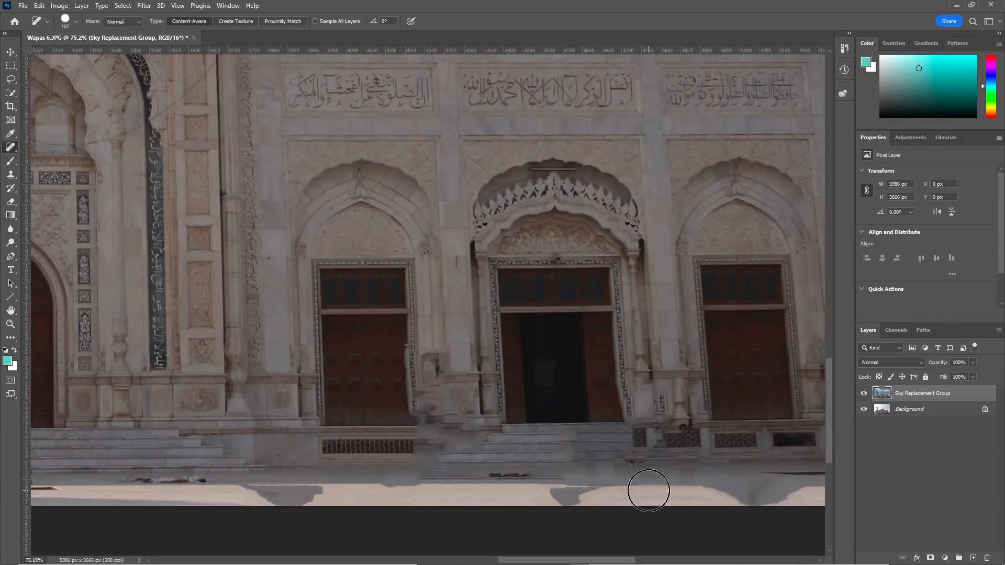
{"action": "left_click", "coordinate": [635, 474]}
{"action": "key", "text": "bracketleft"}
{"action": "key", "text": "bracketleft"}
{"action": "left_click_drag", "start_coordinate": [634, 438], "coordinate": [648, 440]}
{"action": "scroll", "coordinate": [673, 447], "scroll_direction": "down", "scroll_amount": 5}
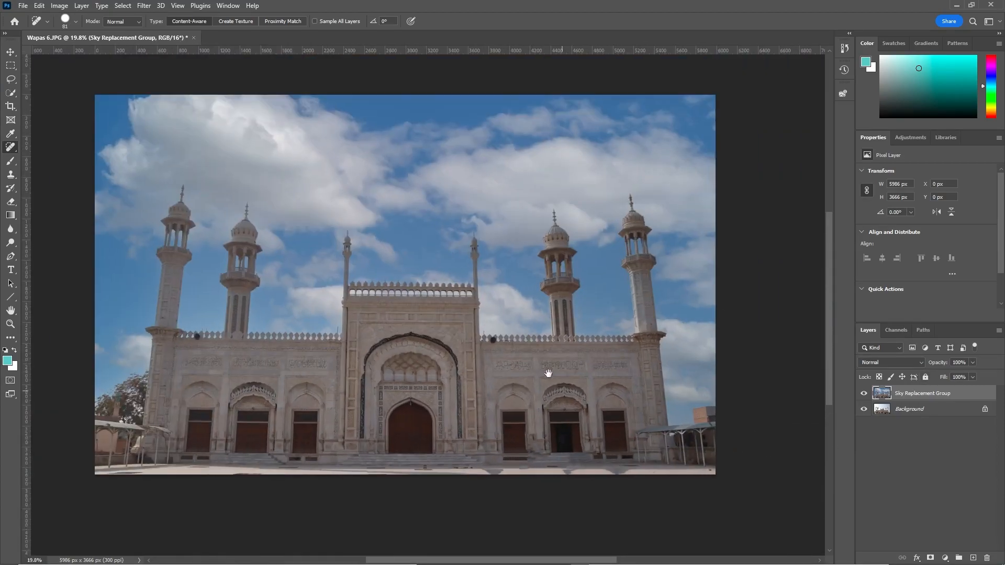
- Compare the retouched layer with the original photo and open it in the Camera Raw Filter
{"action": "left_click_drag", "start_coordinate": [549, 373], "coordinate": [554, 386]}
{"action": "scroll", "coordinate": [554, 409], "scroll_direction": "up", "scroll_amount": 1}
{"action": "left_click", "coordinate": [865, 394]}
{"action": "left_click", "coordinate": [865, 394]}
{"action": "left_click", "coordinate": [139, 6]}
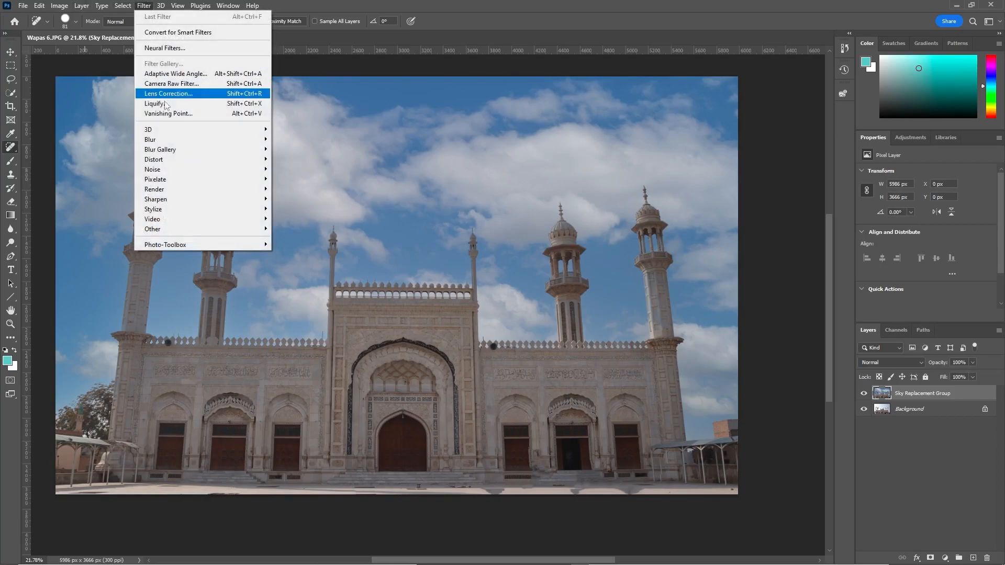
{"action": "left_click", "coordinate": [162, 88]}
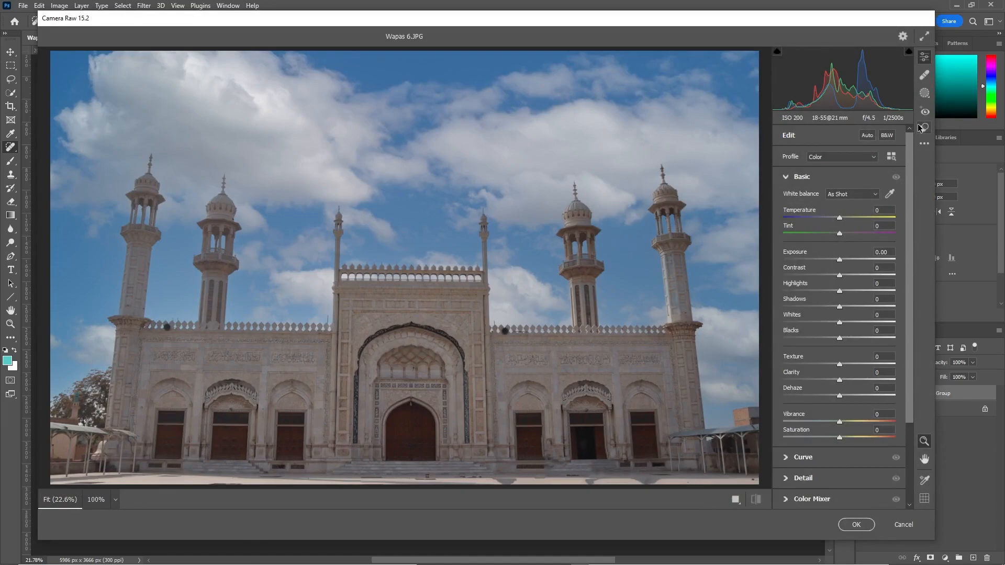
- Apply a Camera Raw colour preset and fine-tune its Texture and the Purples saturation in the Color Mixer
{"action": "left_click", "coordinate": [924, 127]}
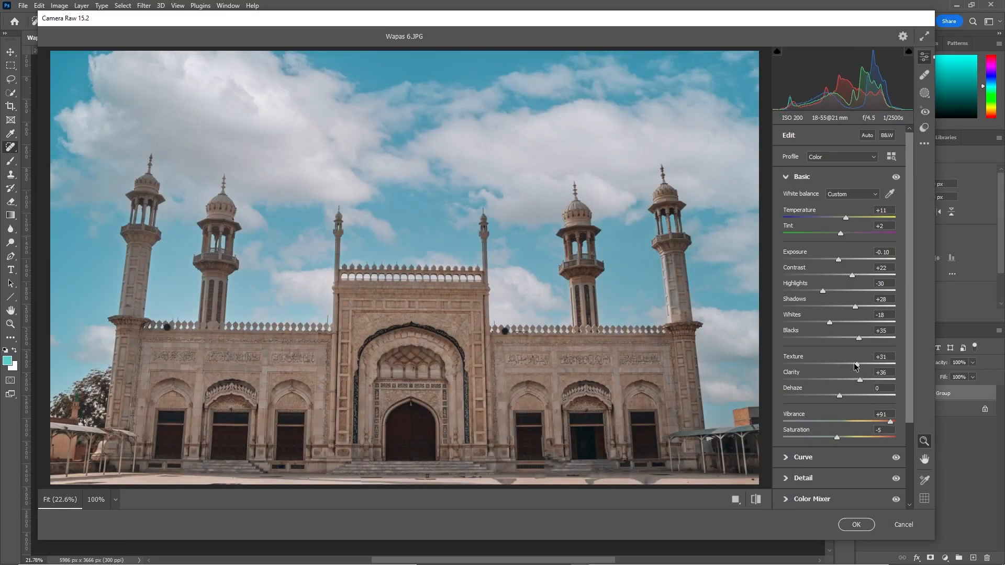
{"action": "left_click_drag", "start_coordinate": [855, 366], "coordinate": [849, 364]}
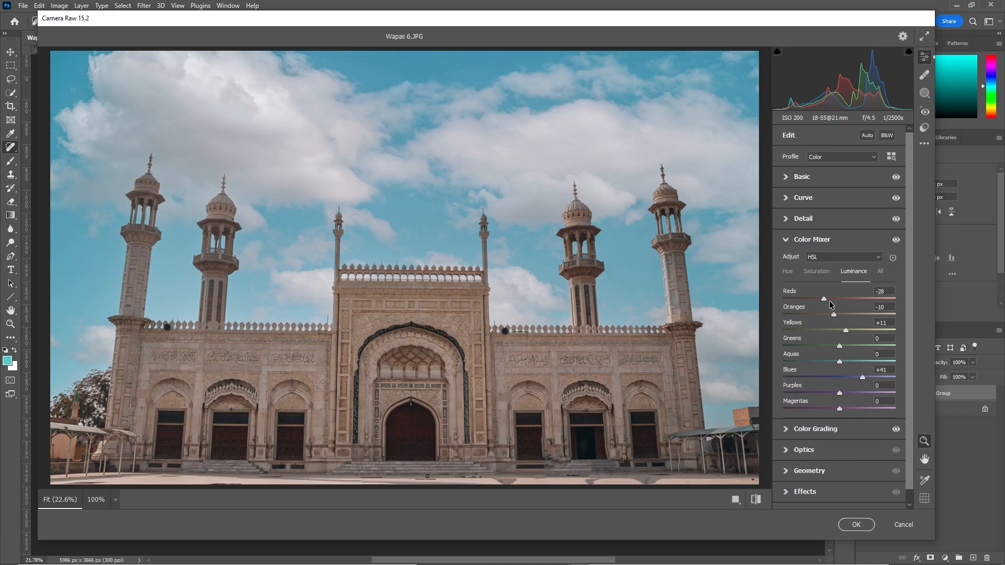
{"action": "left_click", "coordinate": [817, 271]}
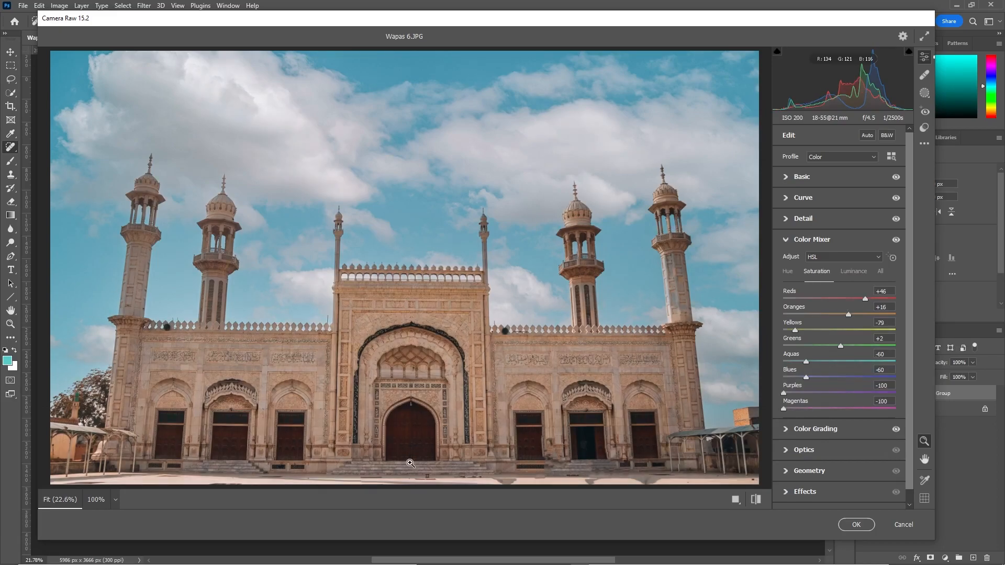
{"action": "left_click_drag", "start_coordinate": [806, 393], "coordinate": [839, 391]}
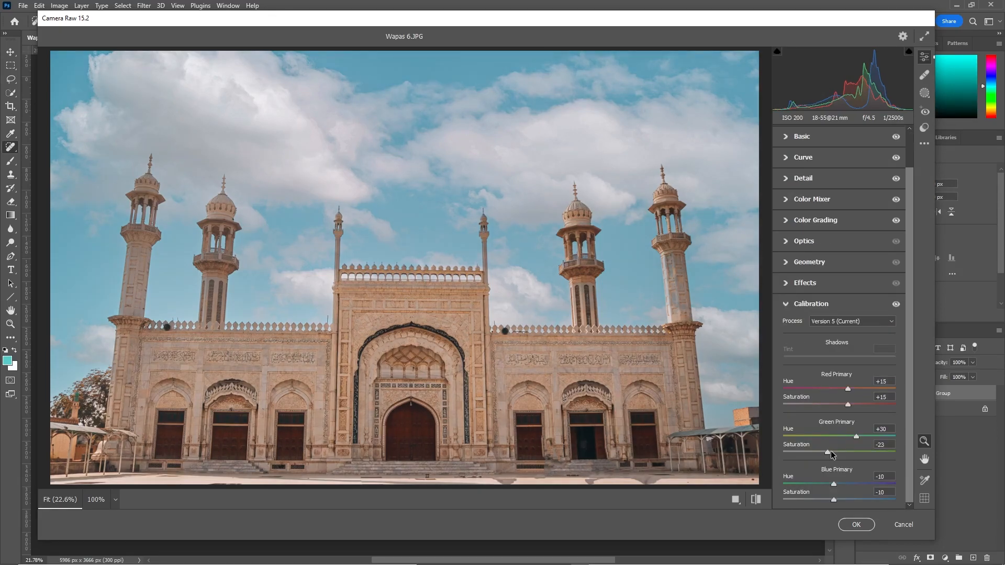
- Set the Calibration saturation to +7 for Red Primary, -11 for Green Primary and +2 for Blue Primary
{"action": "left_click_drag", "start_coordinate": [832, 455], "coordinate": [838, 454]}
{"action": "left_click_drag", "start_coordinate": [848, 404], "coordinate": [855, 407]}
{"action": "left_click_drag", "start_coordinate": [856, 406], "coordinate": [844, 405]}
{"action": "left_click_drag", "start_coordinate": [834, 498], "coordinate": [840, 499]}
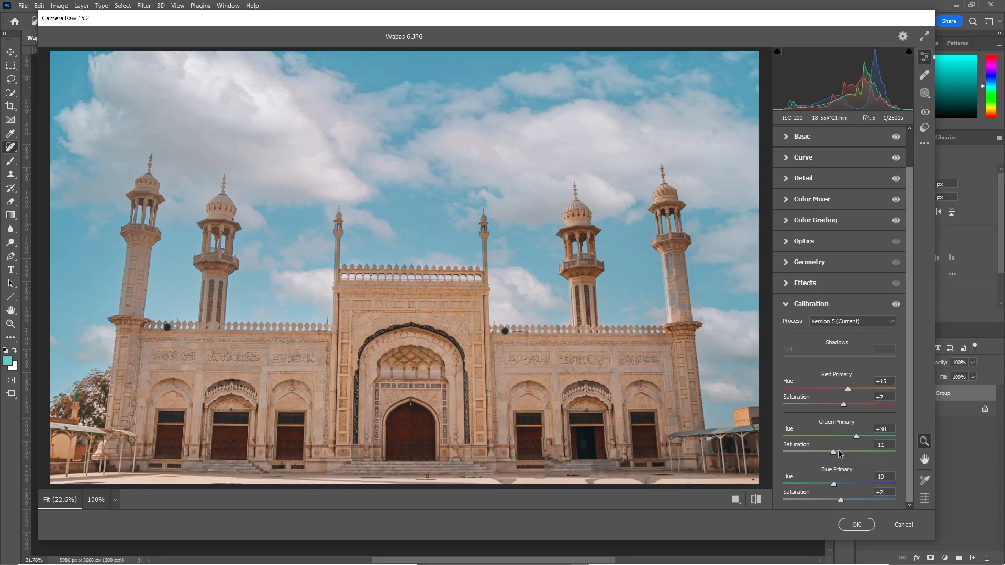